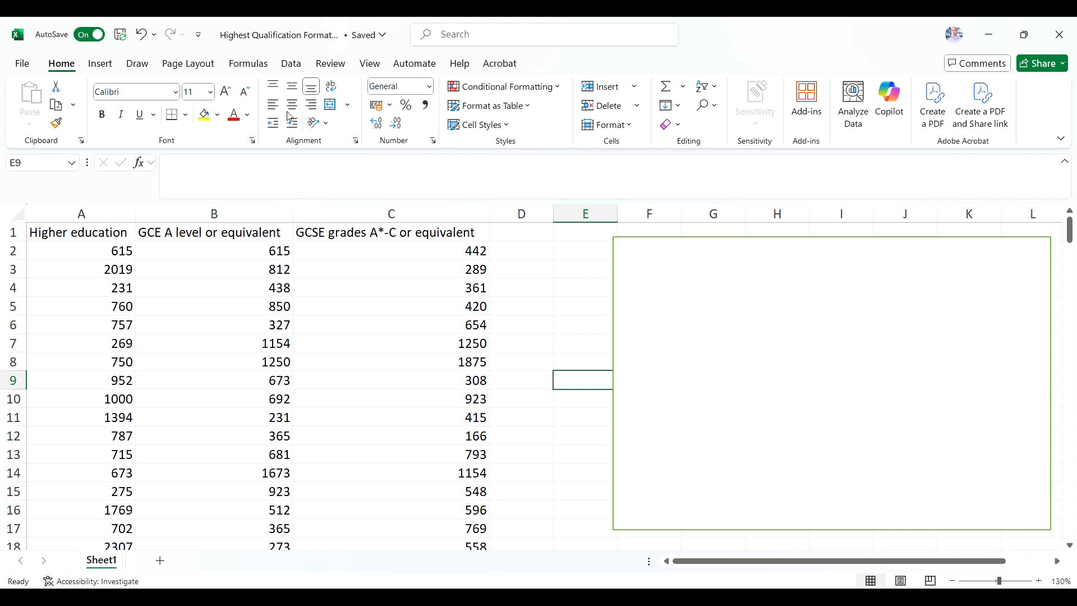
Enable the Analysis ToolPak and Analysis ToolPak - VBA add-ins
left_click(291, 65)
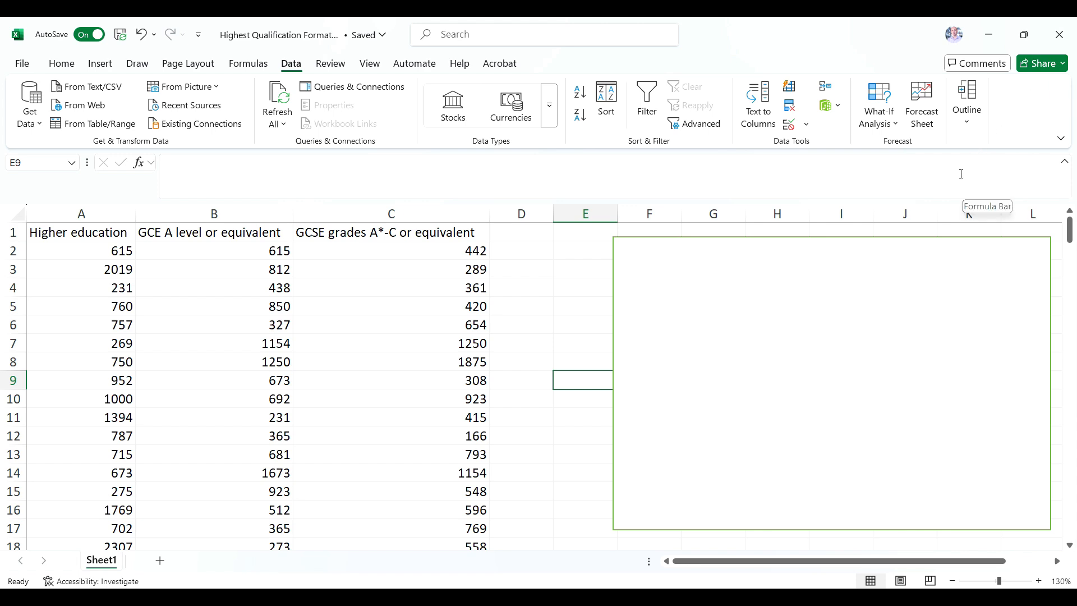
left_click(22, 64)
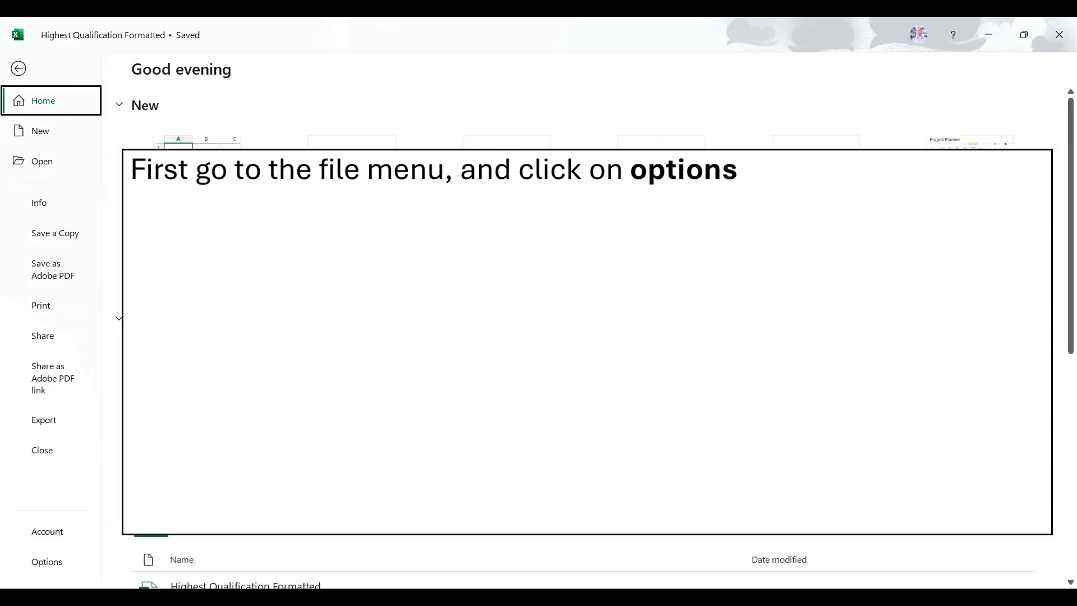
left_click(47, 563)
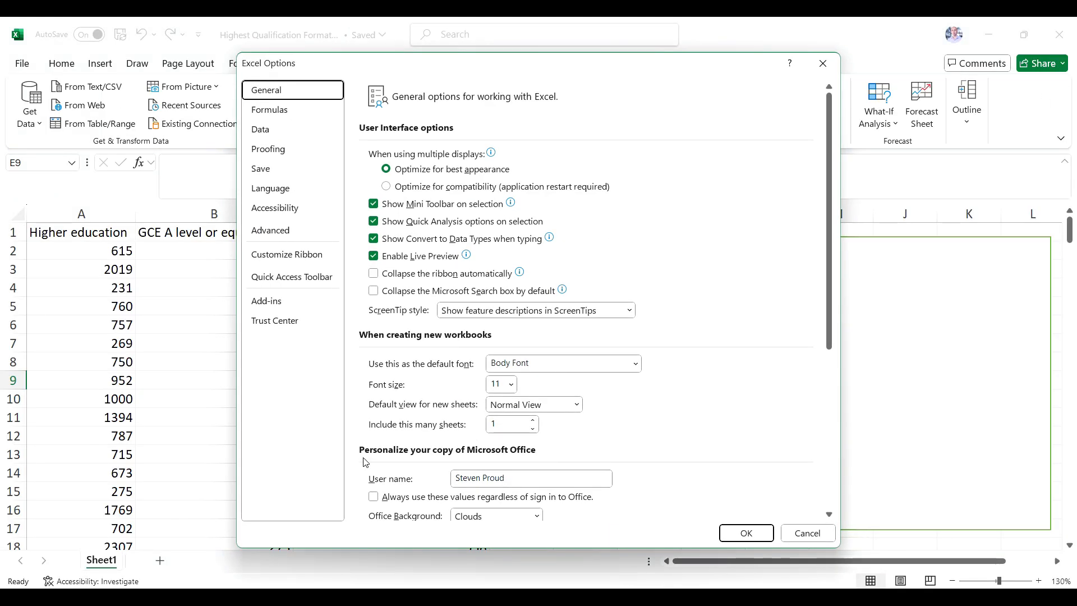
left_click(269, 306)
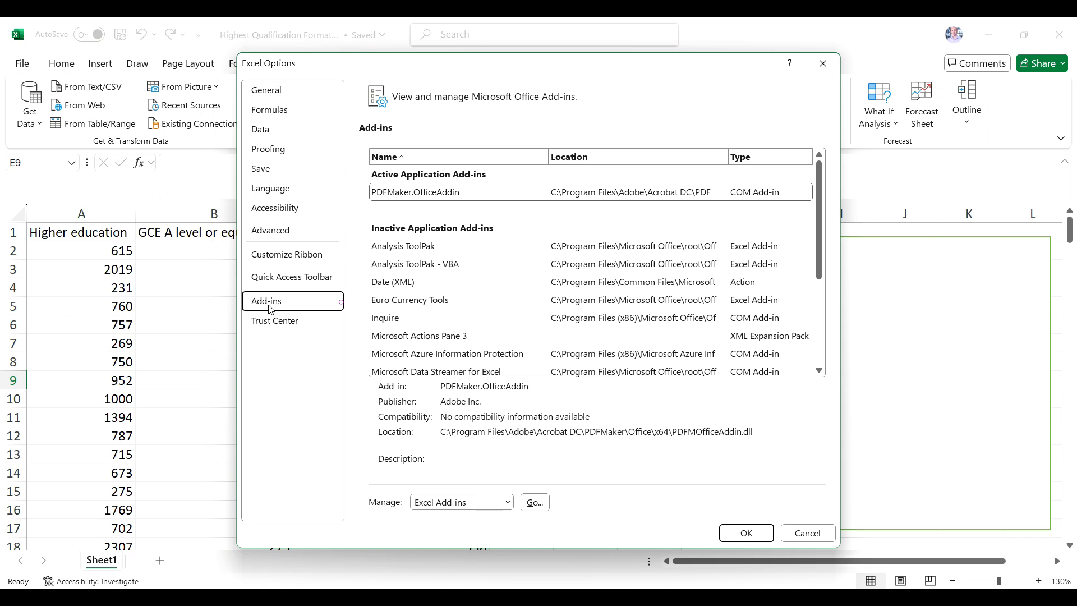
left_click(535, 501)
left_click(540, 243)
left_click(541, 232)
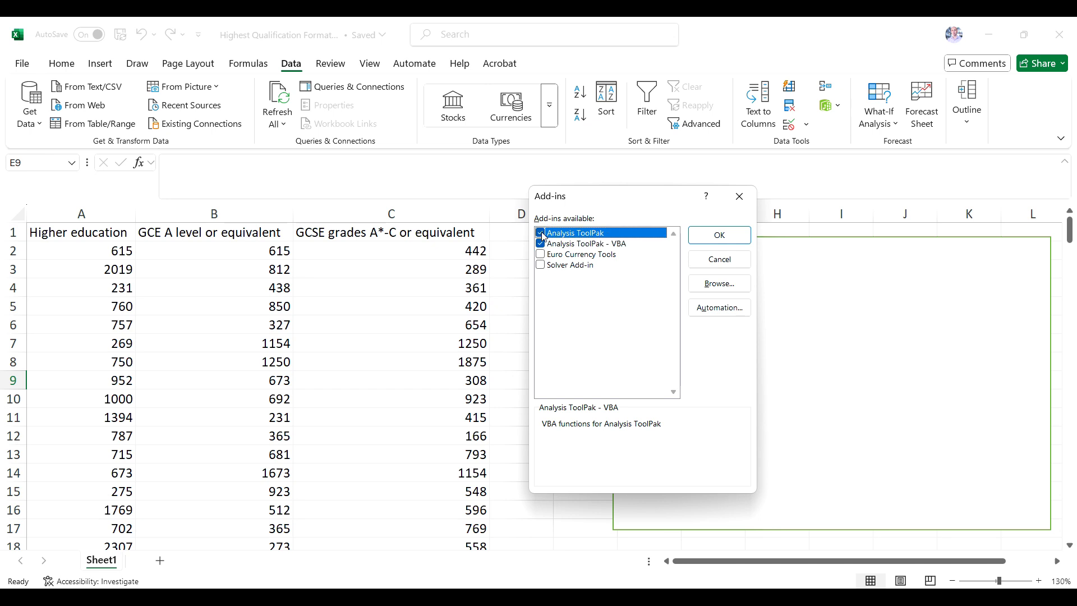
left_click(709, 240)
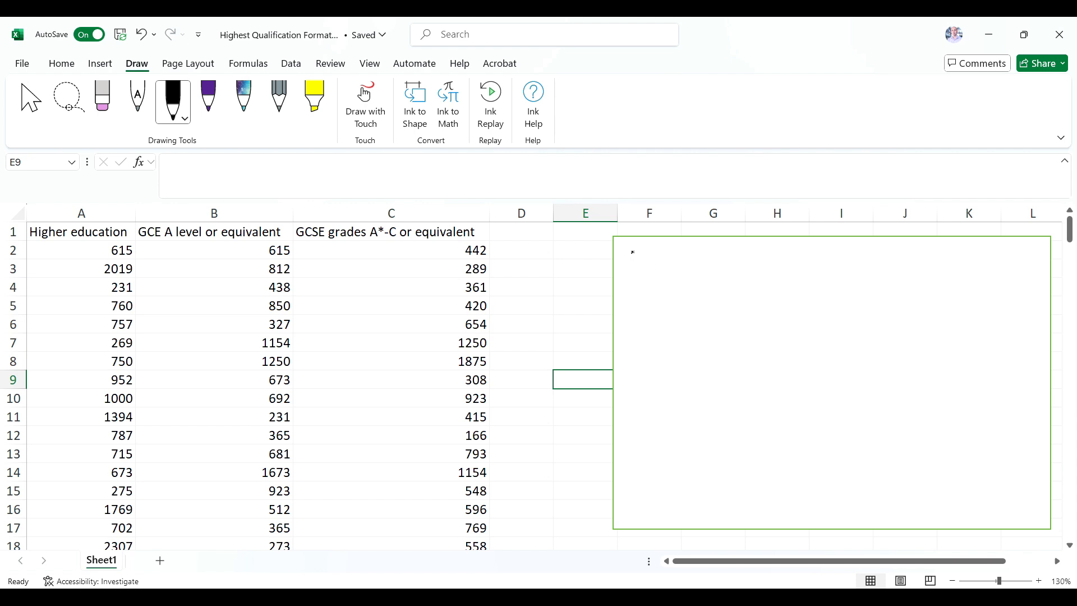
Handwrite in black in the blank box that X1, X2 and X3 are the earnings of individuals with HE, A-levels and GCSEs, one per line
mouse_move(631, 251)
left_mouse_down()
mouse_move(643, 264)
mouse_move(631, 264)
mouse_move(716, 260)
mouse_move(714, 273)
mouse_move(718, 261)
mouse_move(742, 261)
left_mouse_up()
left_click_drag(753, 237, 746, 271)
left_click_drag(744, 260, 753, 259)
left_click_drag(769, 247, 770, 258)
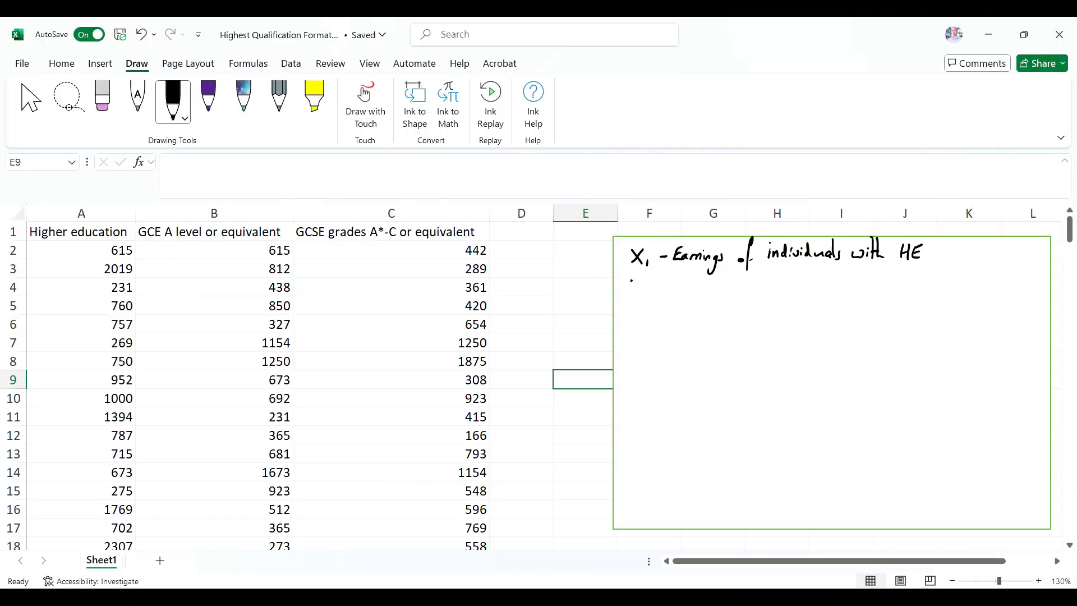
left_click_drag(631, 280, 643, 297)
mouse_move(642, 280)
left_mouse_down()
mouse_move(631, 297)
mouse_move(647, 302)
mouse_move(662, 289)
mouse_move(708, 289)
mouse_move(717, 306)
mouse_move(737, 289)
mouse_move(743, 308)
left_mouse_up()
mouse_move(734, 291)
left_mouse_down()
mouse_move(740, 282)
mouse_move(766, 289)
left_mouse_up()
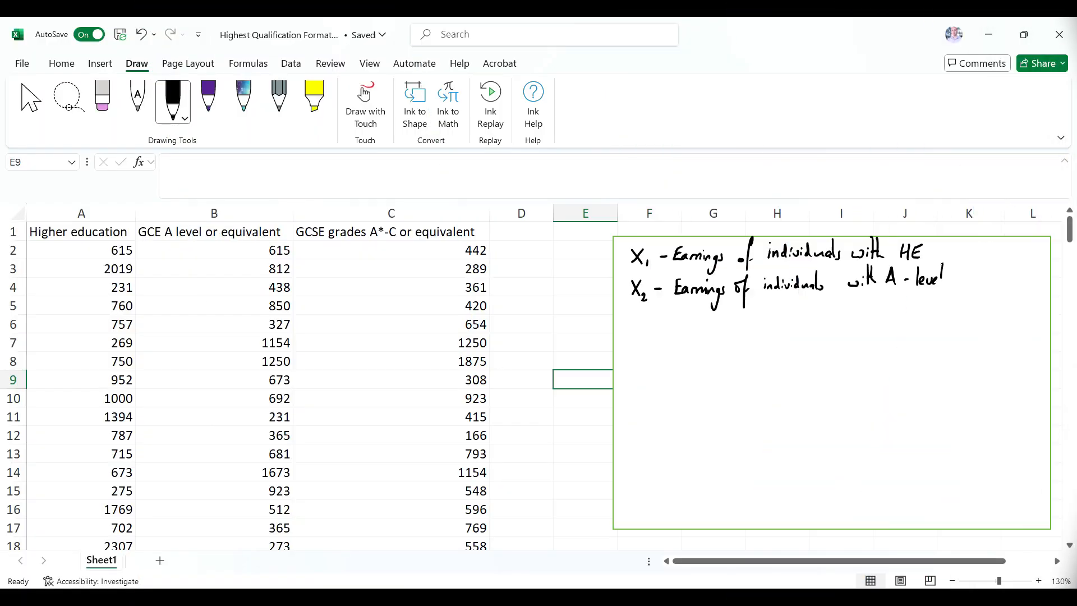
left_click_drag(943, 277, 949, 287)
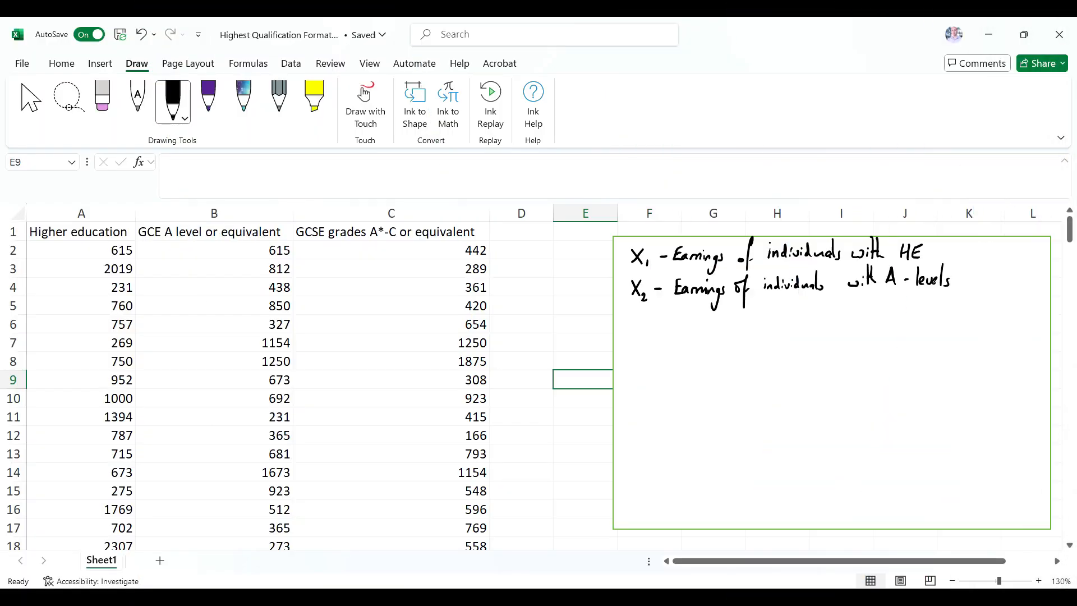
mouse_move(629, 315)
left_mouse_down()
mouse_move(640, 336)
mouse_move(681, 318)
mouse_move(690, 324)
left_mouse_up()
left_click_drag(692, 324, 706, 324)
mouse_move(708, 324)
left_mouse_down()
mouse_move(711, 340)
mouse_move(718, 325)
left_mouse_up()
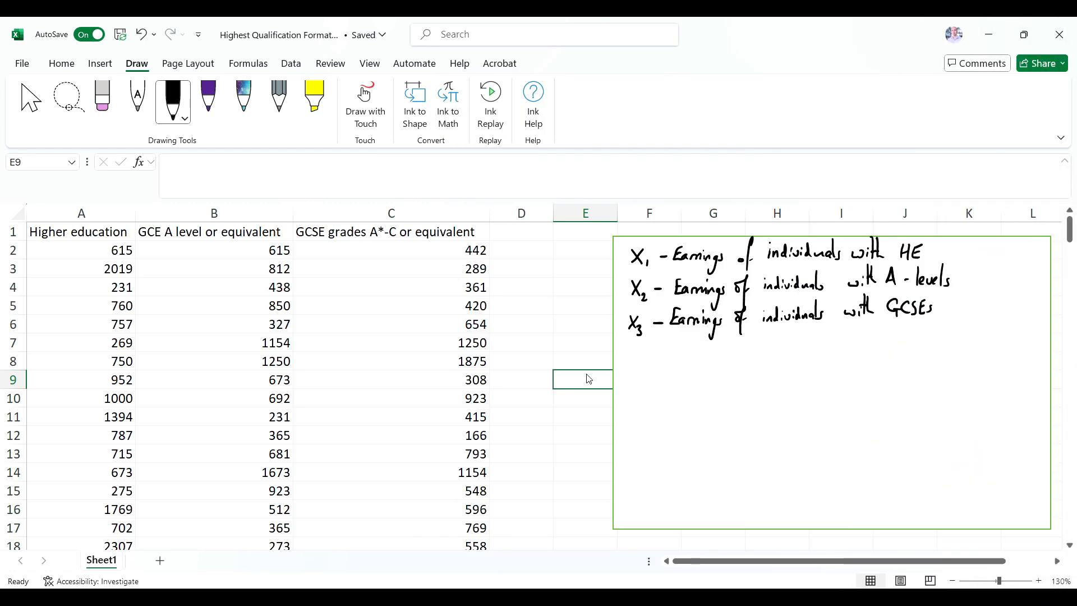
Handwrite the null hypothesis H0: E(X1) = E(X2) = E(X3) with the purple pen below the variable definitions
left_click(208, 102)
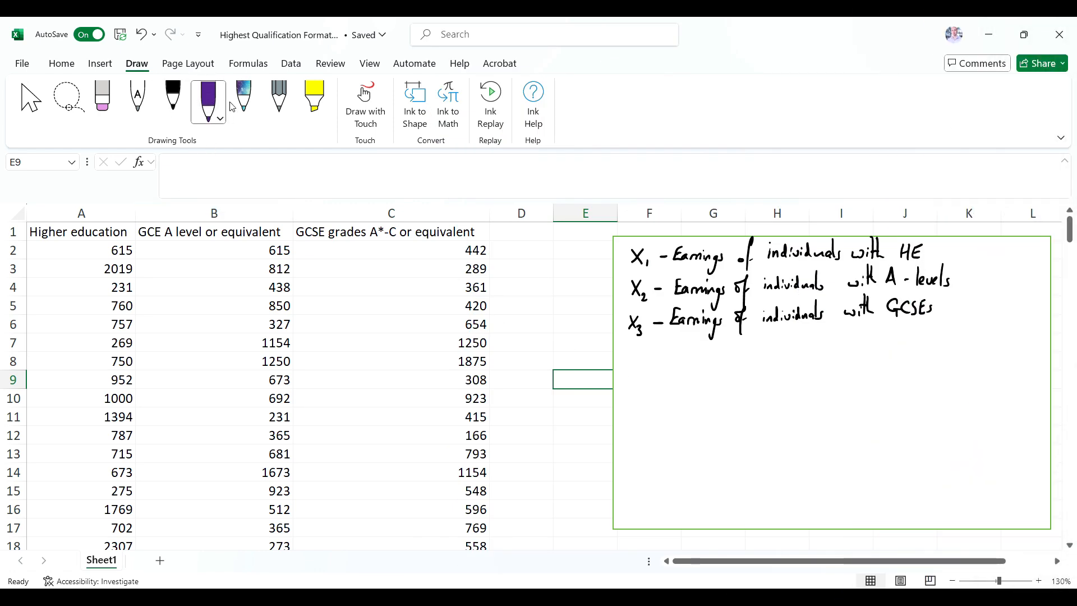
mouse_move(632, 368)
left_mouse_down()
mouse_move(633, 386)
mouse_move(638, 376)
left_mouse_up()
mouse_move(639, 367)
left_mouse_down()
mouse_move(638, 384)
mouse_move(659, 367)
mouse_move(668, 384)
left_mouse_up()
left_click(651, 374)
left_click(651, 380)
left_click_drag(675, 371, 675, 385)
left_click_drag(687, 378, 693, 385)
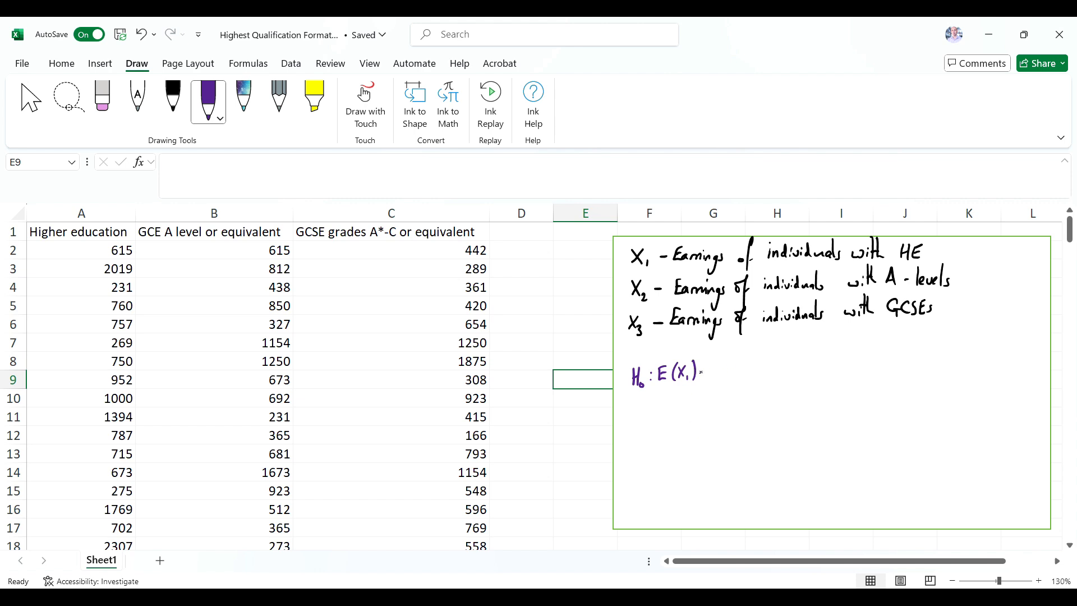
mouse_move(724, 358)
left_mouse_down()
mouse_move(722, 375)
mouse_move(734, 378)
left_mouse_up()
mouse_move(740, 363)
left_mouse_down()
mouse_move(740, 373)
mouse_move(761, 378)
left_mouse_up()
left_click_drag(765, 369, 794, 363)
left_click_drag(804, 354, 801, 370)
left_click_drag(806, 358, 816, 373)
left_click_drag(822, 356, 825, 371)
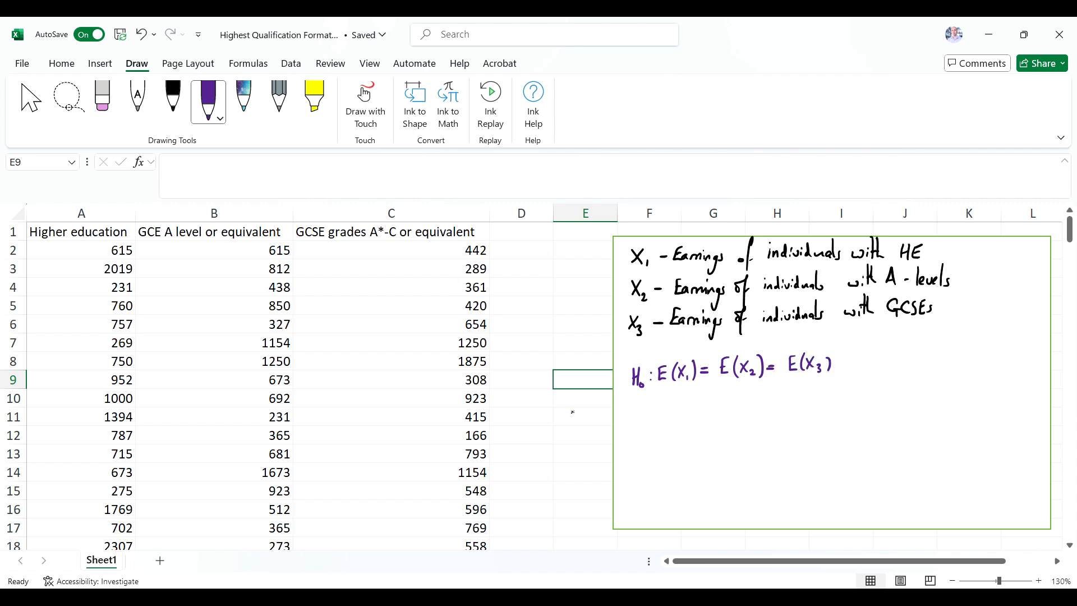
Handwrite the alternative hypothesis HA: E(X1) ≠ E(X2) or E(X2) ≠ E(X3) or E(X1) ≠ E(X3) in purple below the null hypothesis
left_click_drag(631, 400, 631, 414)
left_click_drag(631, 407, 645, 415)
left_click_drag(640, 412, 662, 410)
left_click_drag(661, 410, 667, 402)
mouse_move(676, 394)
left_mouse_down()
mouse_move(674, 410)
mouse_move(685, 407)
left_mouse_up()
mouse_move(685, 397)
left_mouse_down()
mouse_move(679, 408)
mouse_move(708, 398)
left_mouse_up()
left_click_drag(700, 402, 712, 409)
left_click_drag(712, 408, 720, 409)
left_click_drag(713, 401, 724, 409)
mouse_move(728, 396)
left_mouse_down()
mouse_move(728, 407)
mouse_move(773, 396)
mouse_move(789, 405)
left_mouse_up()
left_click_drag(789, 404, 797, 405)
left_click_drag(790, 386, 812, 401)
mouse_move(812, 389)
left_mouse_down()
mouse_move(806, 400)
mouse_move(819, 405)
mouse_move(827, 393)
left_mouse_up()
left_click_drag(822, 398, 827, 397)
mouse_move(826, 390)
left_mouse_down()
mouse_move(823, 400)
mouse_move(842, 393)
left_mouse_up()
left_click_drag(852, 385, 854, 400)
left_click_drag(863, 396, 892, 391)
left_click_drag(896, 390, 915, 395)
left_click_drag(915, 387, 940, 393)
mouse_move(940, 382)
left_mouse_down()
mouse_move(933, 394)
mouse_move(942, 393)
left_mouse_up()
left_click_drag(954, 380, 961, 383)
mouse_move(956, 389)
left_mouse_down()
mouse_move(960, 376)
mouse_move(966, 391)
mouse_move(972, 383)
left_mouse_up()
mouse_move(981, 373)
left_mouse_down()
mouse_move(976, 392)
mouse_move(988, 391)
left_mouse_up()
mouse_move(979, 392)
left_mouse_down()
mouse_move(987, 380)
mouse_move(999, 393)
left_mouse_up()
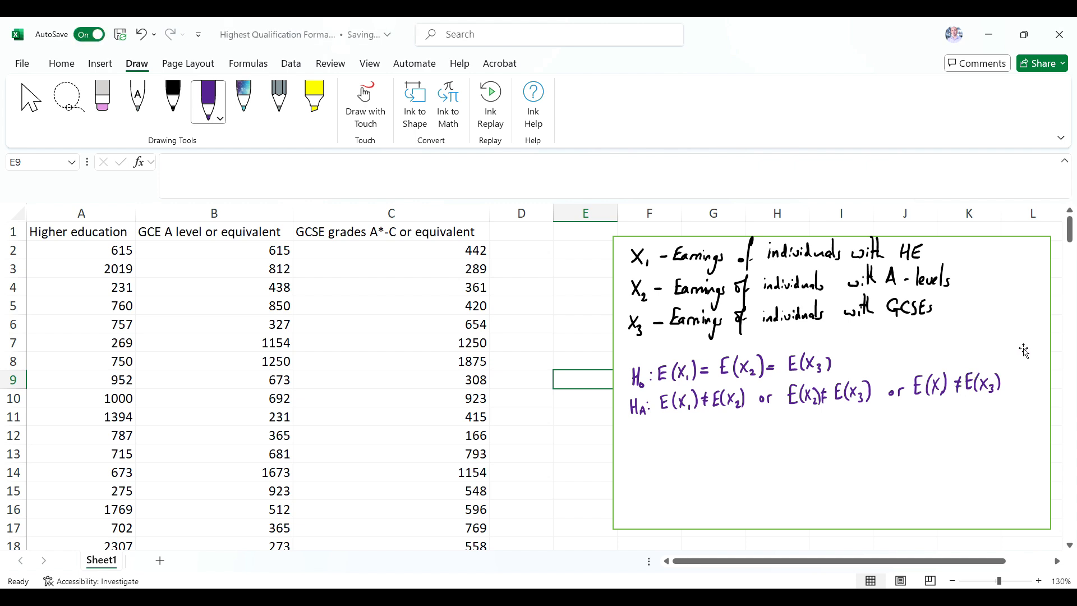
Run Anova: Single Factor on A1:C201 grouped by columns, with labels in the first row, alpha 0.05 and output to a new worksheet
left_click(292, 64)
left_click(884, 84)
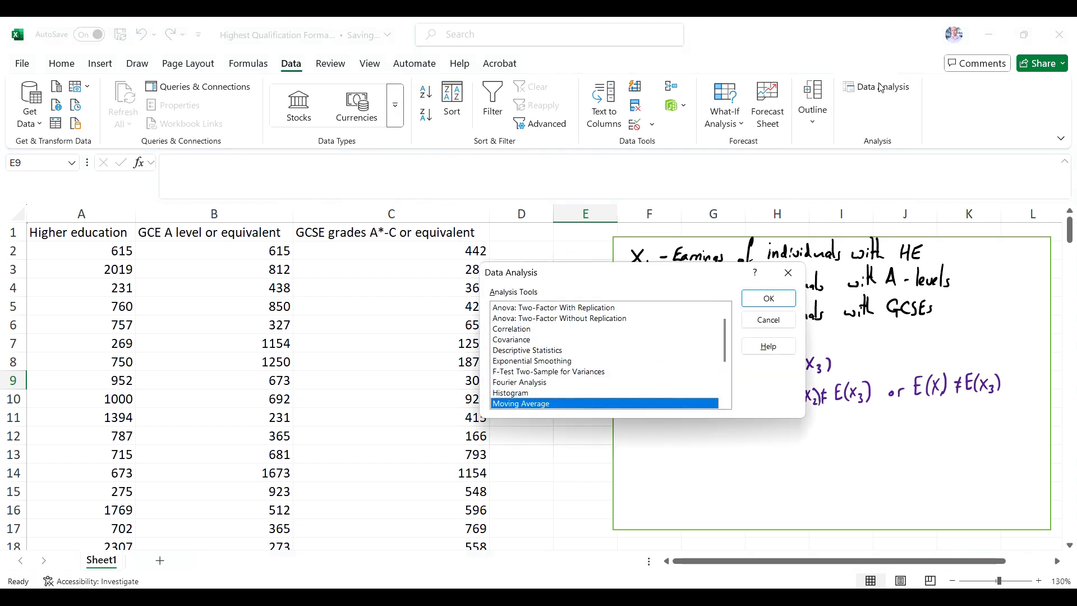
scroll(555, 356, "up", 1)
left_click(530, 309)
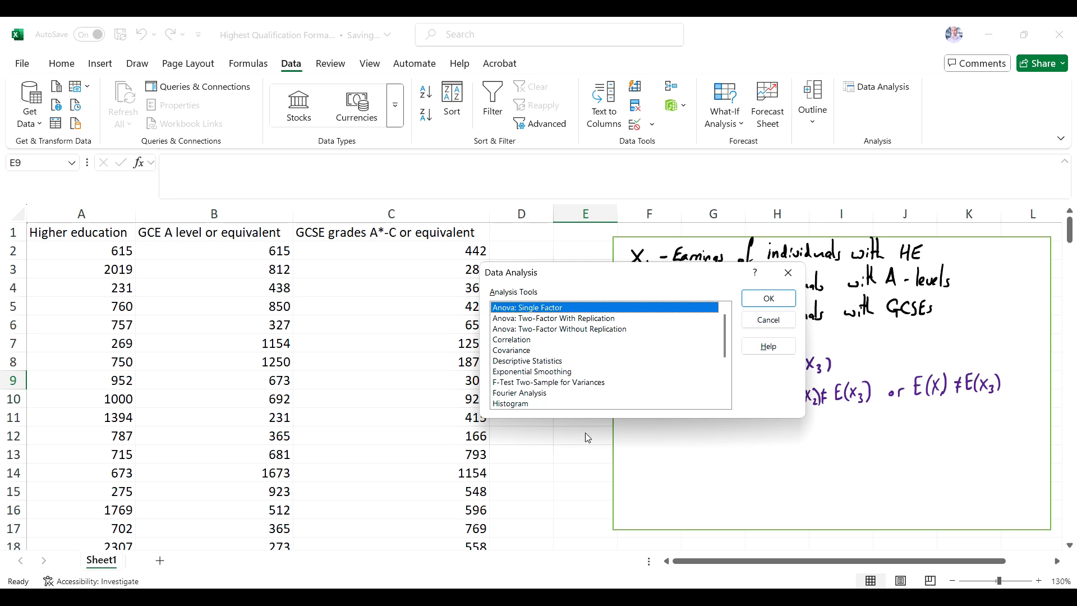
left_click(764, 302)
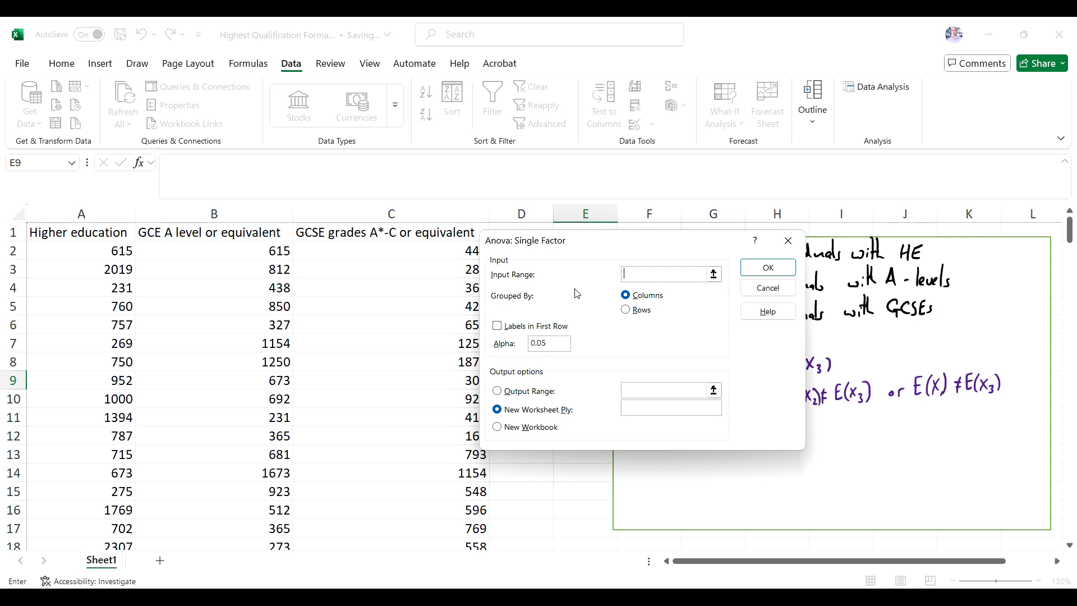
left_click_drag(98, 235, 393, 511)
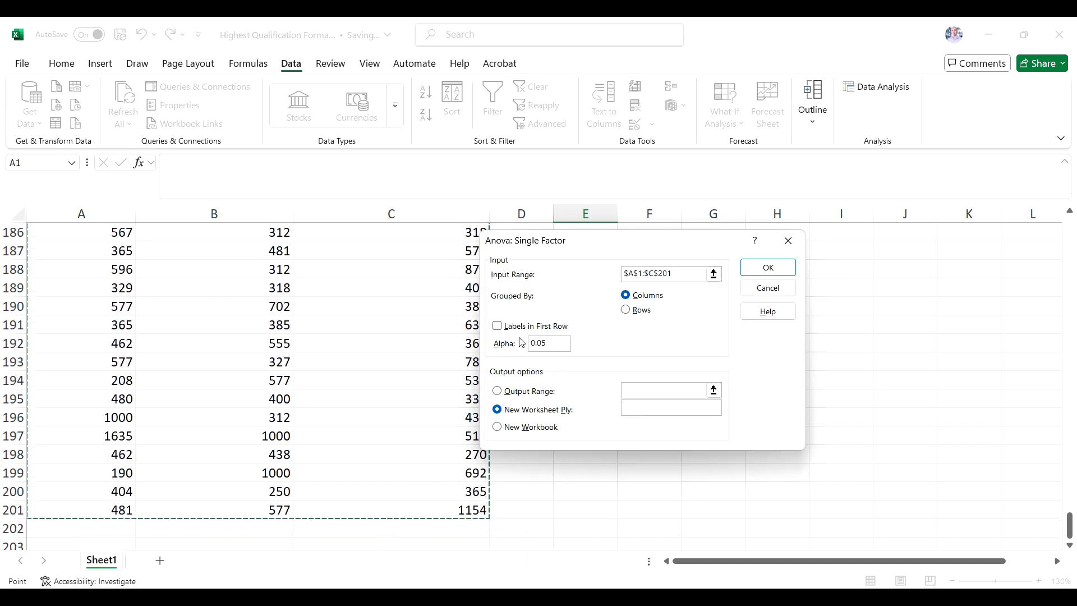
left_click(497, 326)
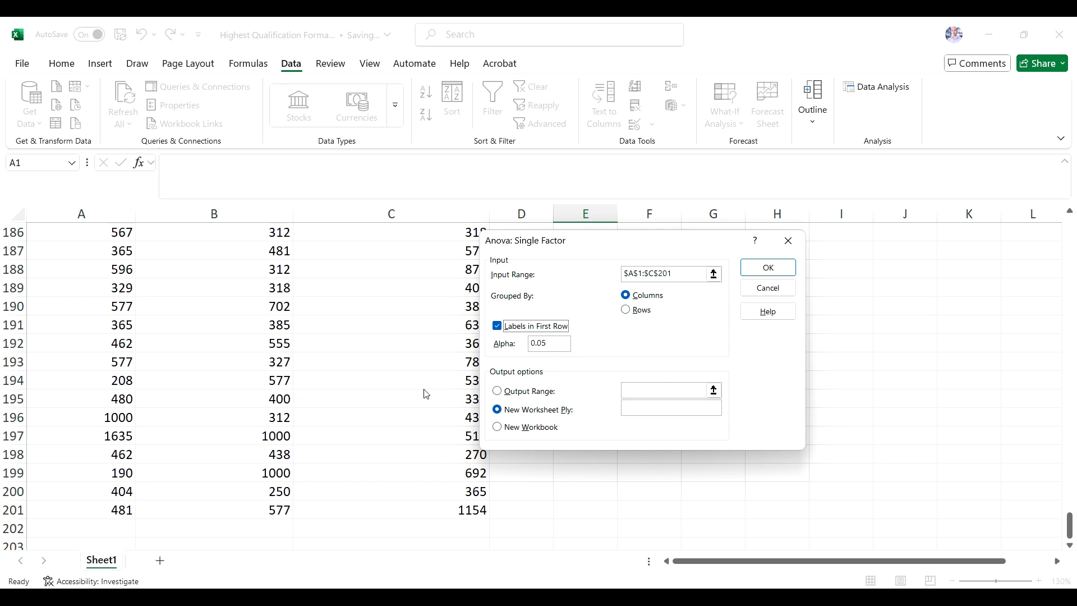
left_click(771, 272)
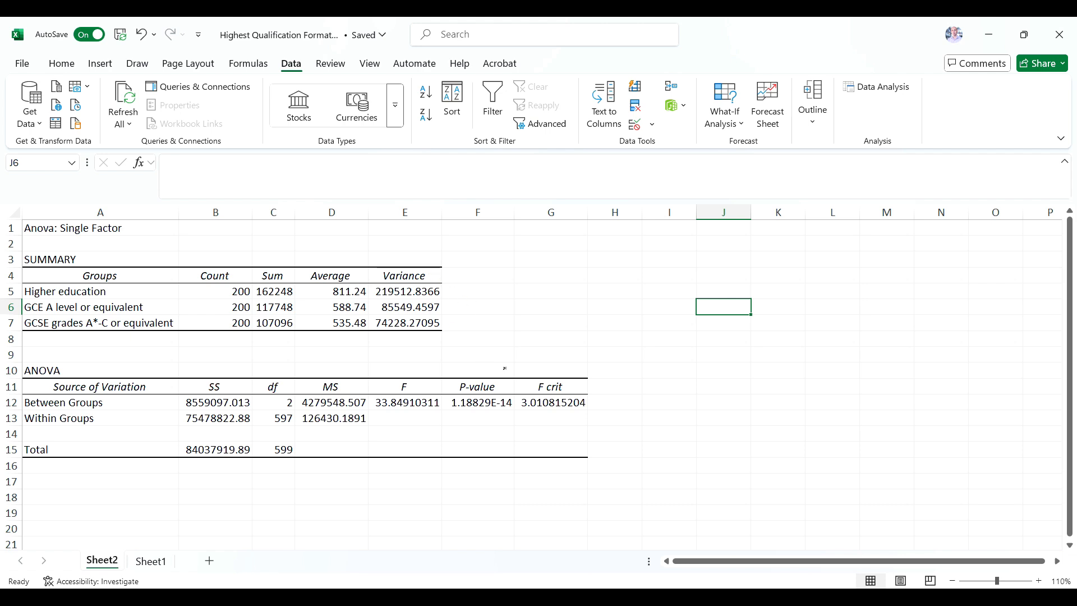
Circle the F and P-value results in the ANOVA table in purple ink and draw an arrow to each
mouse_move(412, 367)
left_mouse_down()
mouse_move(383, 372)
mouse_move(370, 395)
mouse_move(384, 417)
mouse_move(426, 418)
mouse_move(444, 405)
mouse_move(437, 377)
mouse_move(395, 368)
left_mouse_up()
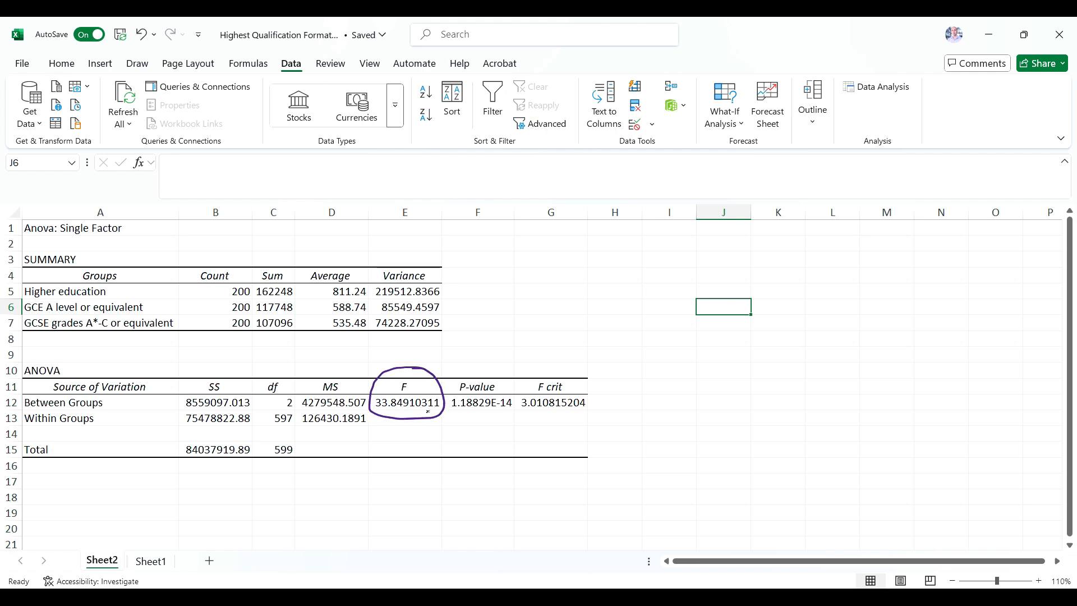
mouse_move(502, 366)
left_mouse_down()
mouse_move(515, 412)
mouse_move(450, 413)
mouse_move(446, 381)
mouse_move(520, 367)
left_mouse_up()
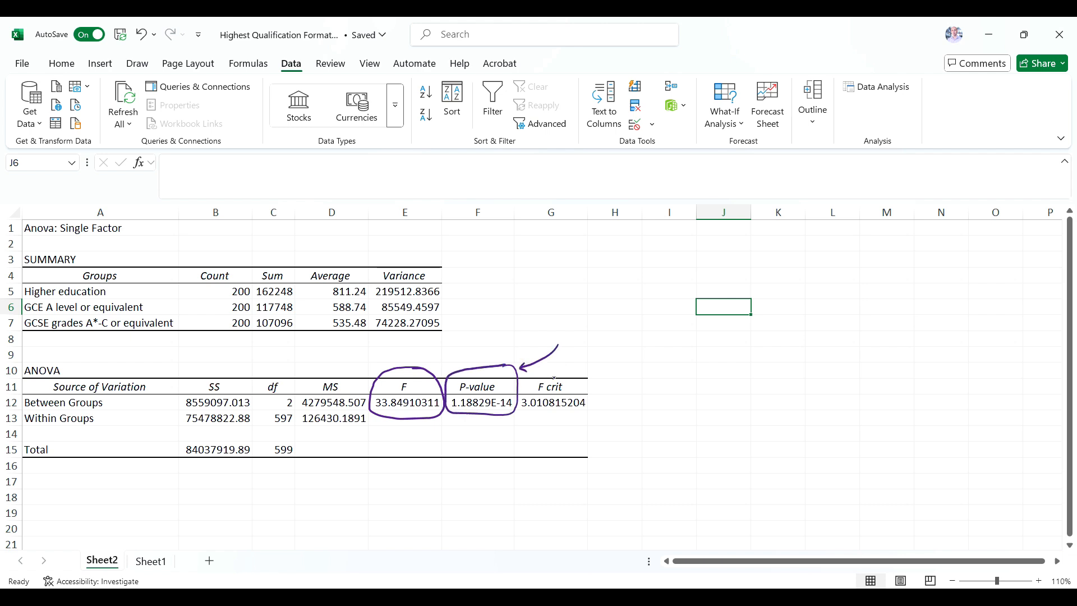
left_click_drag(417, 480, 411, 437)
Handwrite the conclusion "We reject H0" in purple beside the ANOVA table
mouse_move(611, 349)
left_mouse_down()
mouse_move(629, 363)
mouse_move(655, 359)
mouse_move(654, 376)
mouse_move(673, 364)
left_mouse_up()
mouse_move(679, 343)
left_mouse_down()
mouse_move(677, 360)
mouse_move(700, 353)
left_mouse_up()
left_click_drag(700, 346, 704, 359)
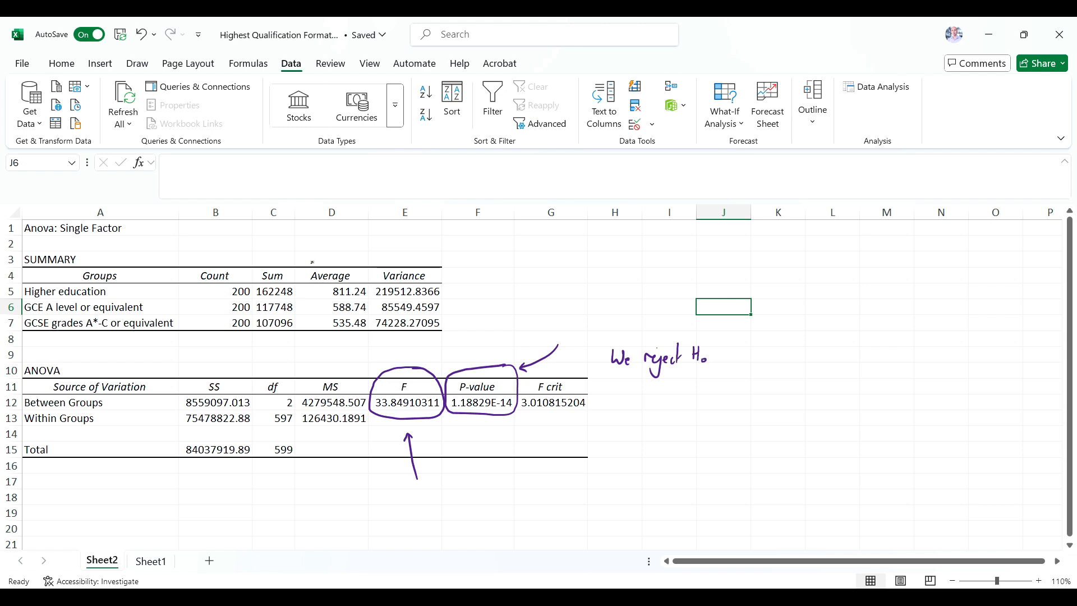
Circle the Average column in the SUMMARY table and draw arrows to its upper and lower ends
mouse_move(297, 258)
left_mouse_down()
mouse_move(347, 251)
mouse_move(366, 271)
mouse_move(377, 317)
mouse_move(346, 348)
mouse_move(305, 319)
mouse_move(298, 259)
left_mouse_up()
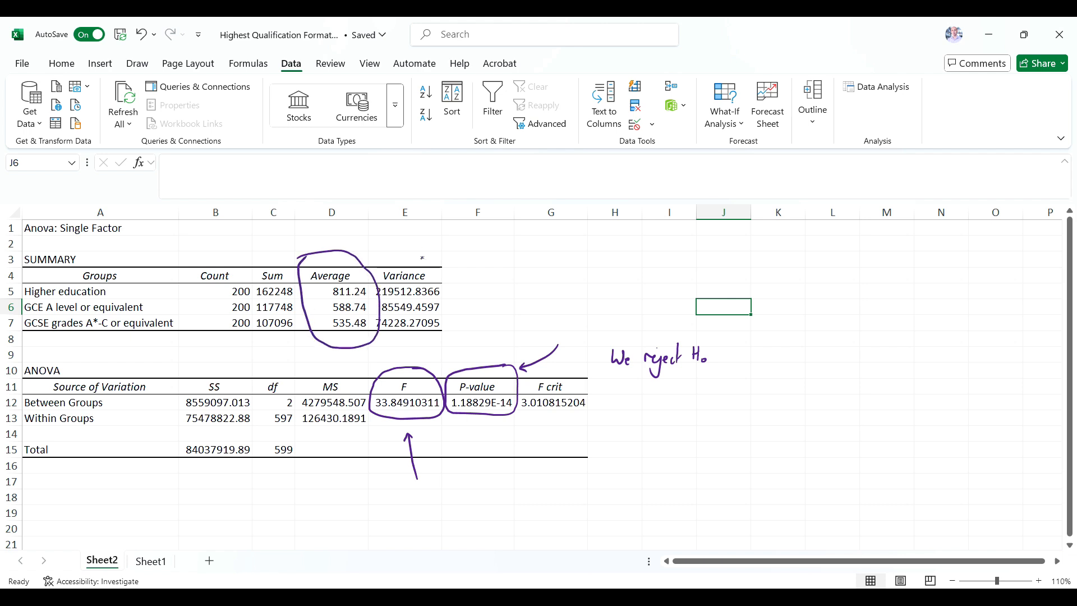
left_click_drag(403, 237, 370, 275)
mouse_move(332, 337)
left_mouse_down()
mouse_move(292, 359)
mouse_move(331, 343)
left_mouse_up()
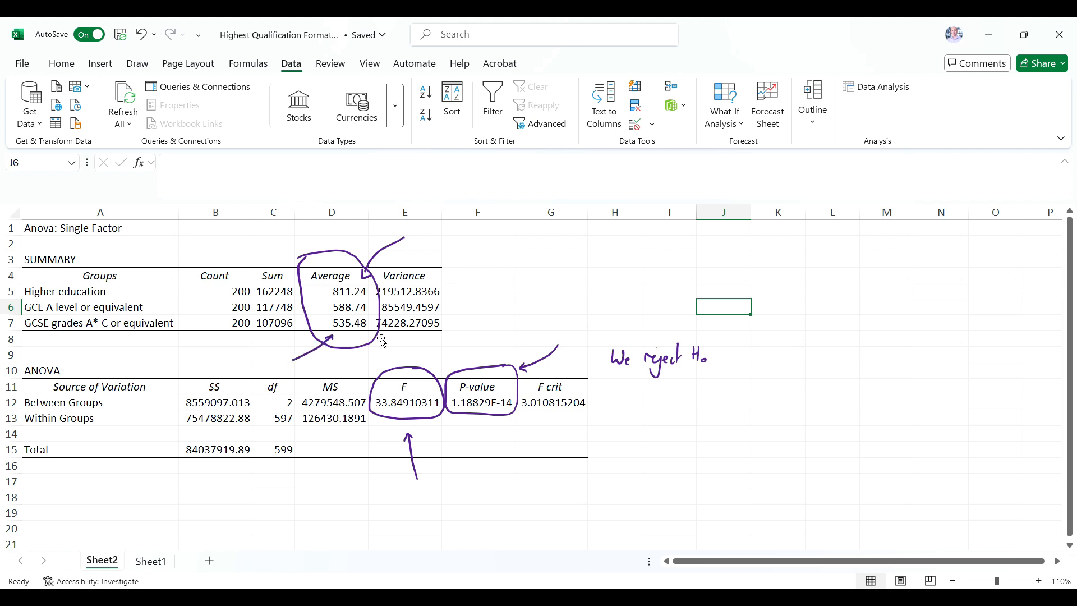